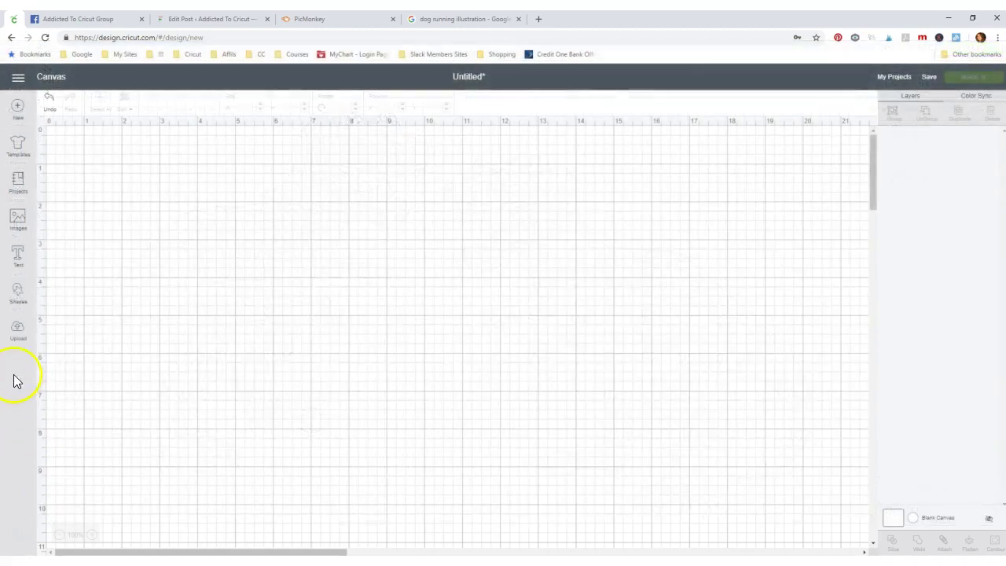
- Start an image upload, then dismiss the file browser without choosing a file
{"action": "left_click", "coordinate": [18, 333]}
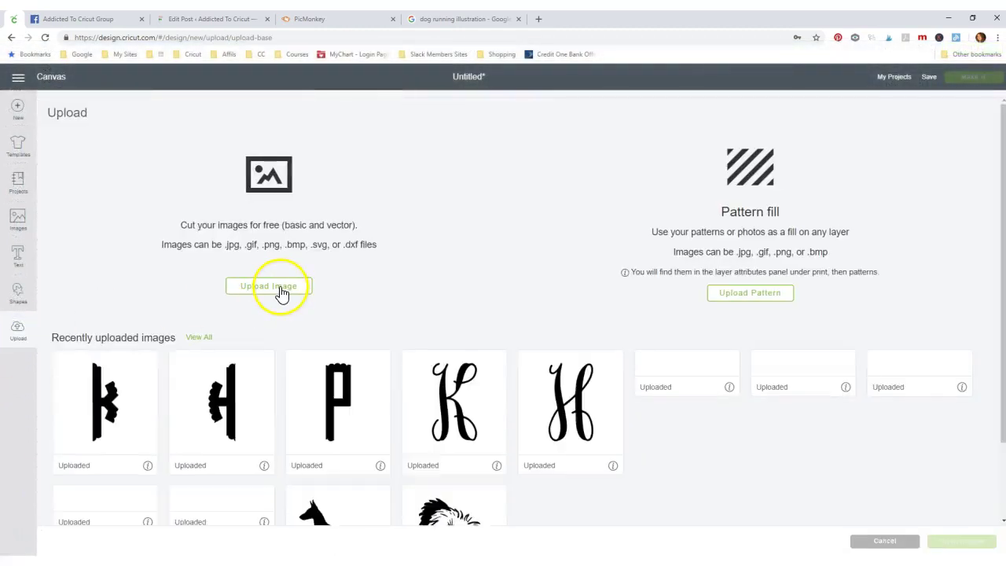
{"action": "left_click", "coordinate": [281, 288]}
{"action": "left_click", "coordinate": [524, 309]}
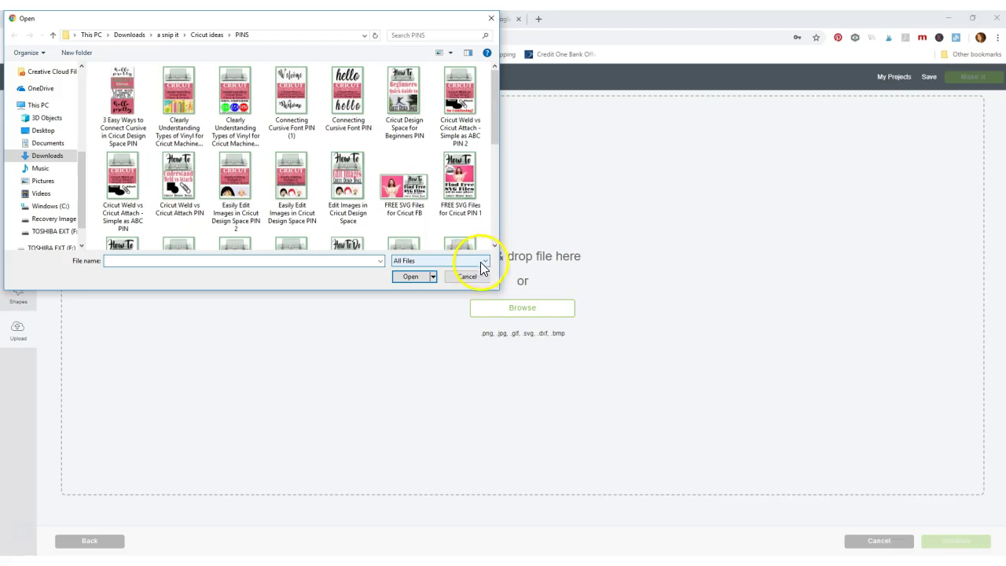
{"action": "left_click", "coordinate": [492, 18]}
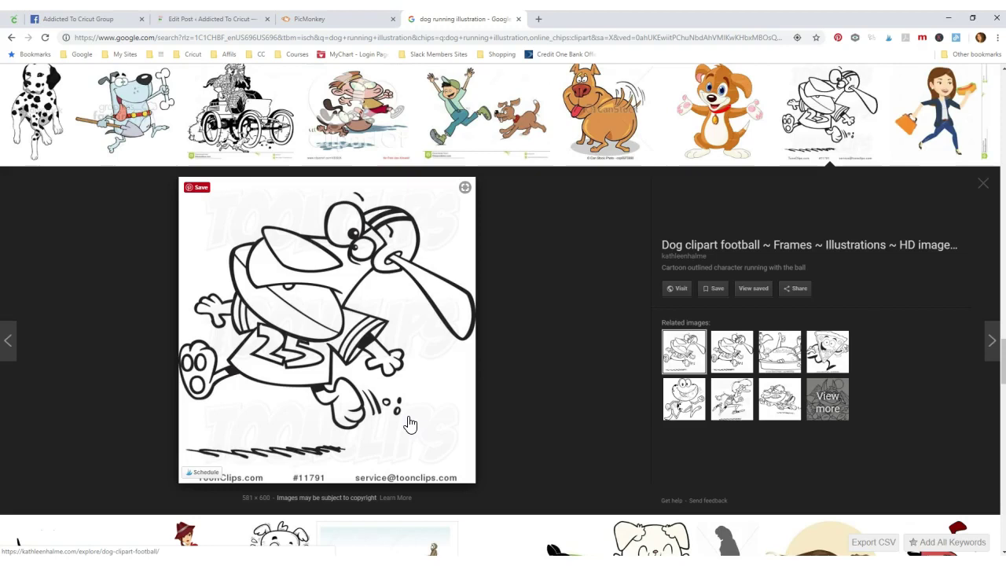
{"action": "right_click", "coordinate": [306, 289]}
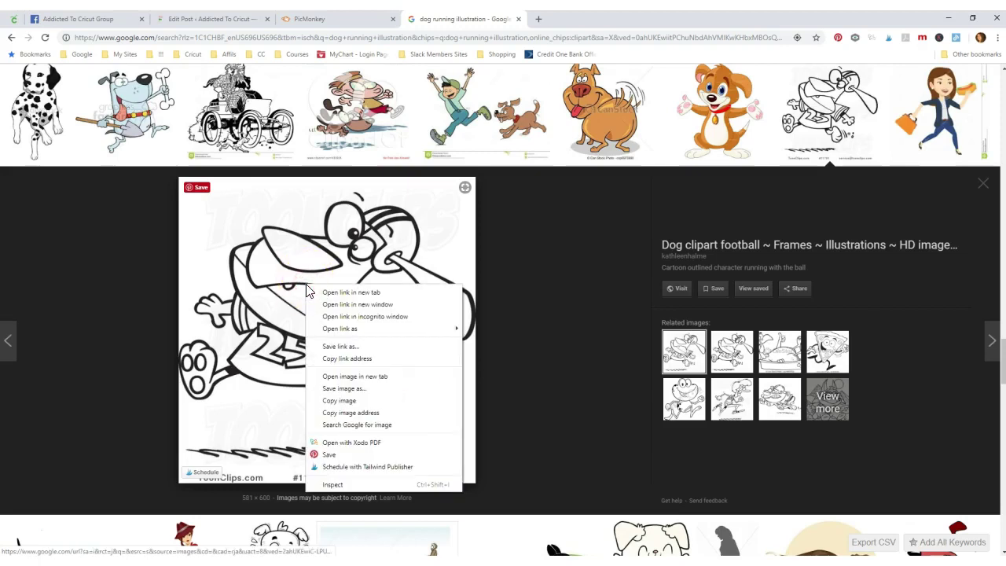
{"action": "left_click", "coordinate": [332, 347]}
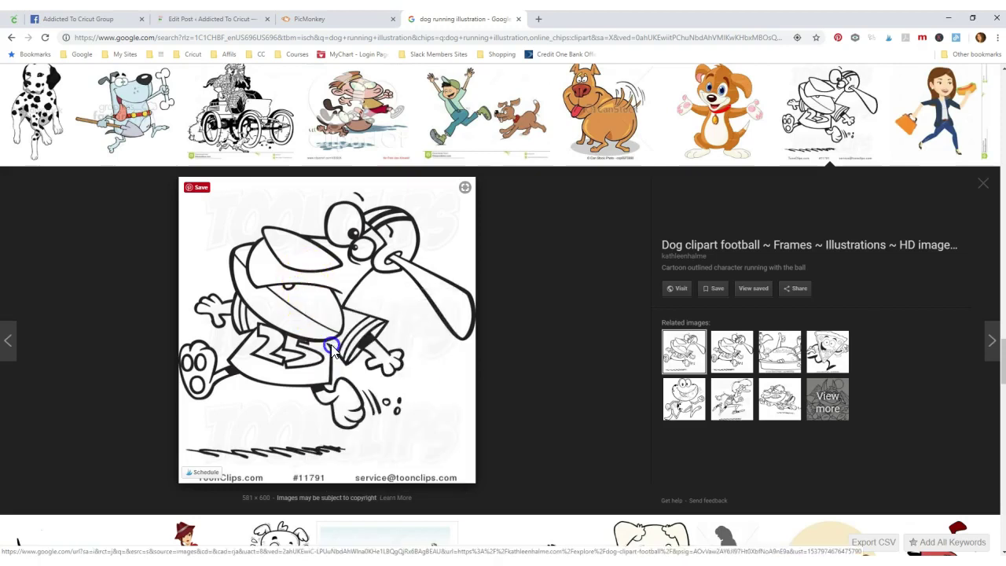
{"action": "left_click", "coordinate": [466, 277]}
- Save the running dog clipart as the JPEG dog-clipart-football-12 in the Desktop pics folder
{"action": "right_click", "coordinate": [348, 324]}
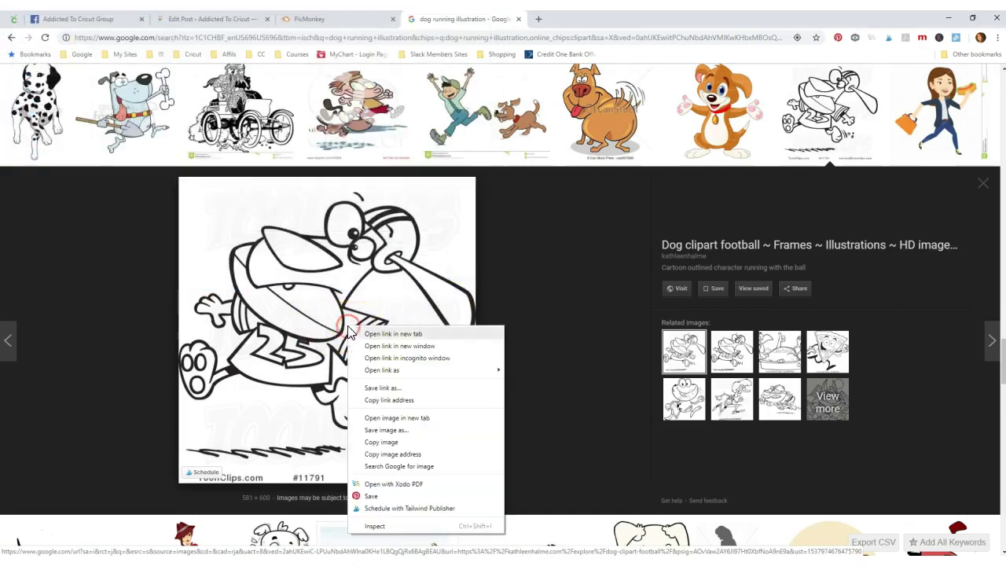
{"action": "left_click", "coordinate": [383, 430]}
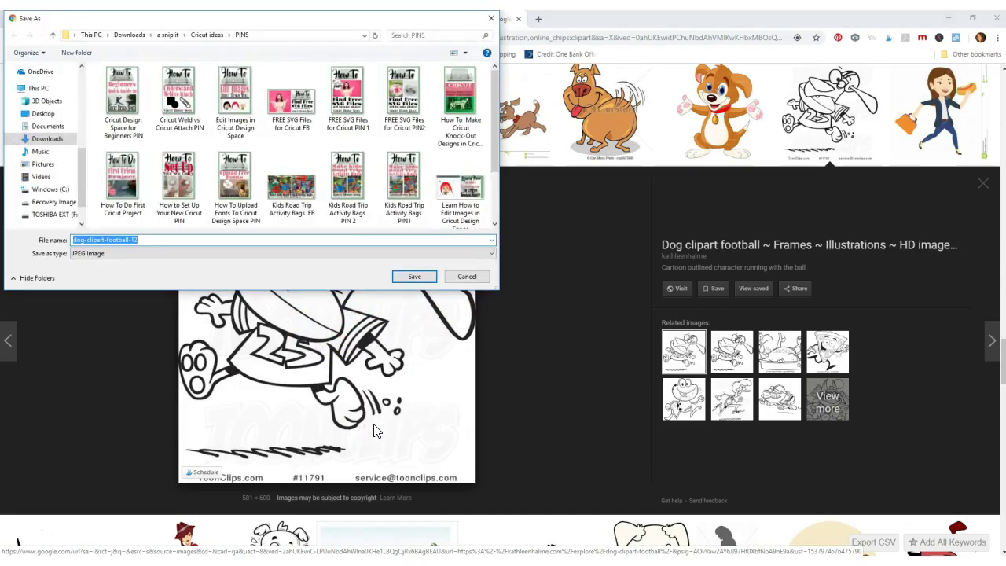
{"action": "left_click_drag", "start_coordinate": [78, 165], "coordinate": [72, 95]}
{"action": "left_click", "coordinate": [45, 89]}
{"action": "left_click", "coordinate": [465, 96]}
{"action": "double_click", "coordinate": [465, 96]}
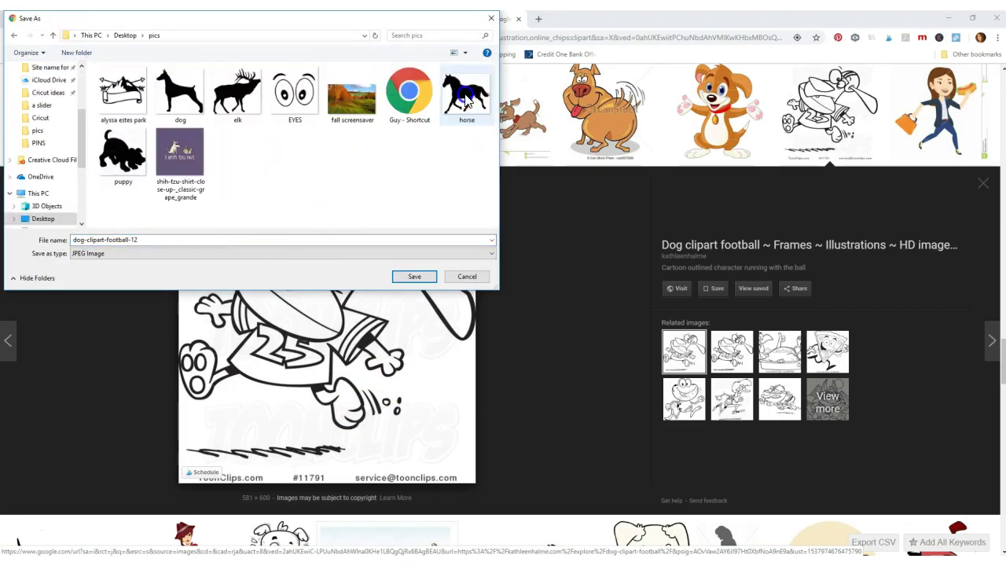
{"action": "left_click", "coordinate": [417, 276]}
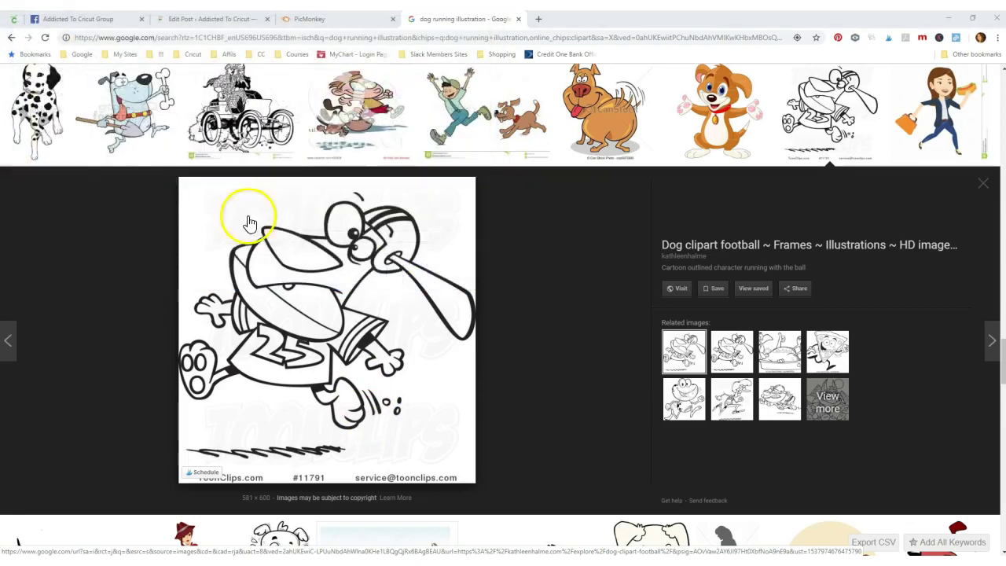
- Switch to Cricut Design Space, load dog-clipart-football-12 from the Desktop pics folder and set its image type to Complex
{"action": "left_click", "coordinate": [12, 19]}
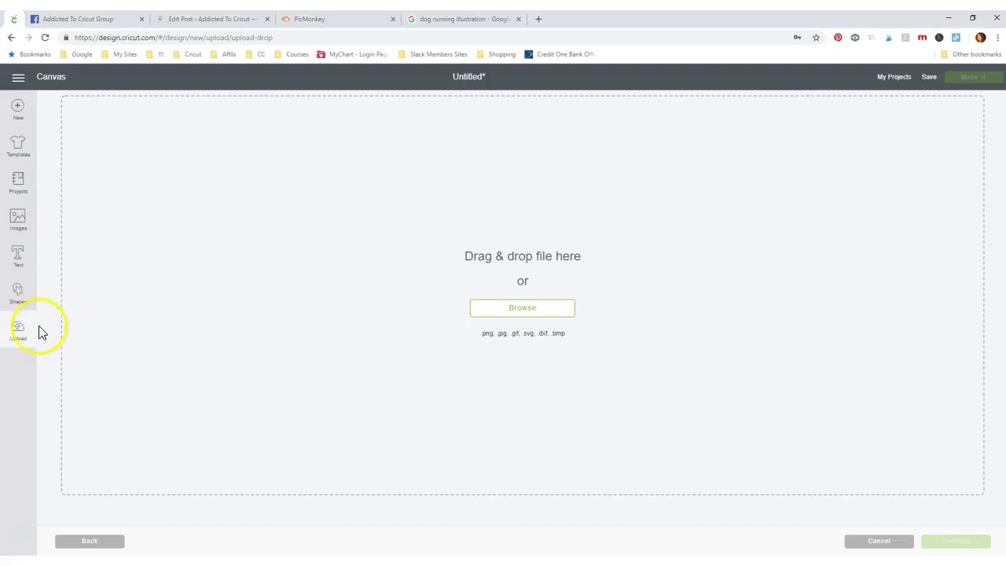
{"action": "left_click", "coordinate": [518, 309]}
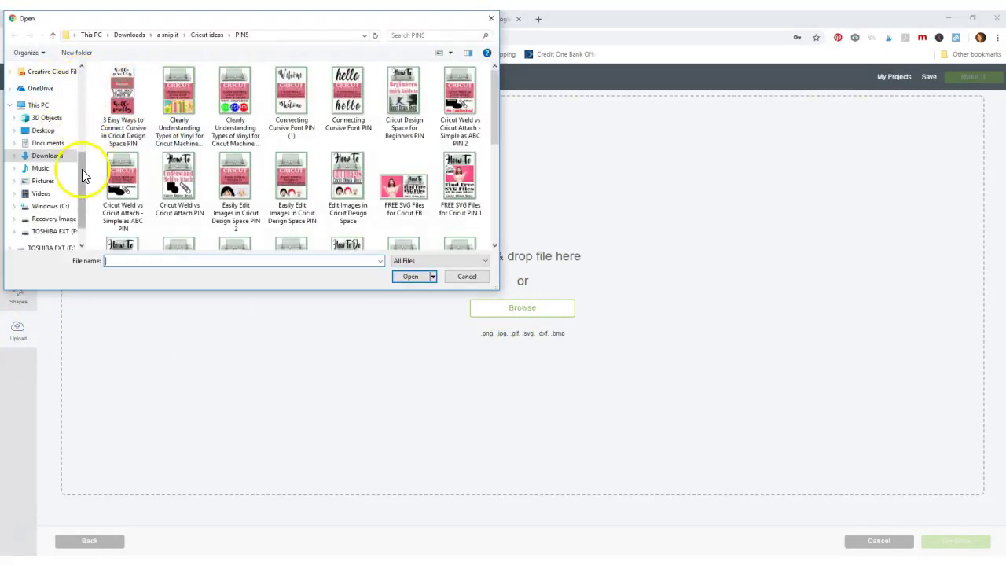
{"action": "left_click_drag", "start_coordinate": [84, 162], "coordinate": [75, 65]}
{"action": "left_click", "coordinate": [42, 91]}
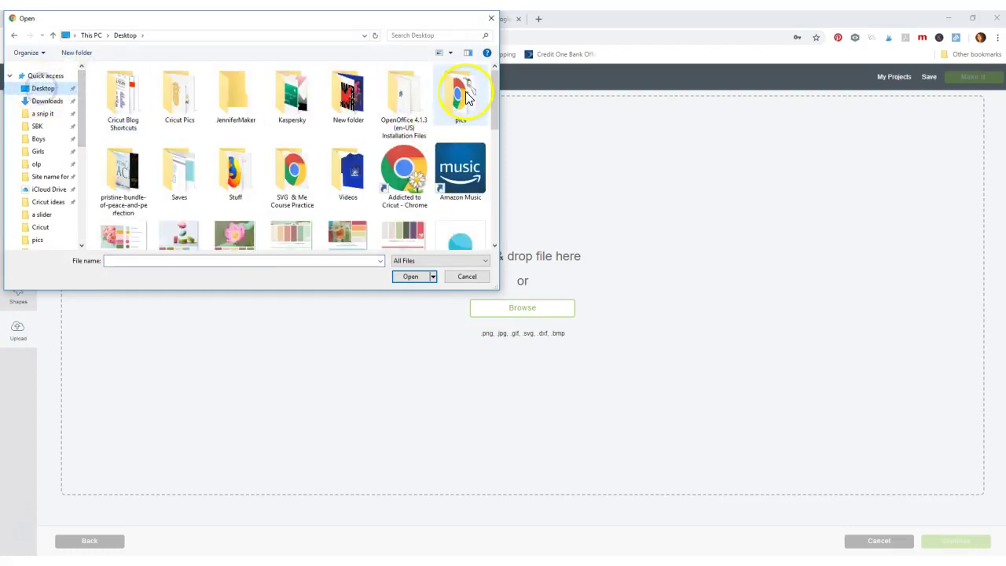
{"action": "double_click", "coordinate": [461, 90]}
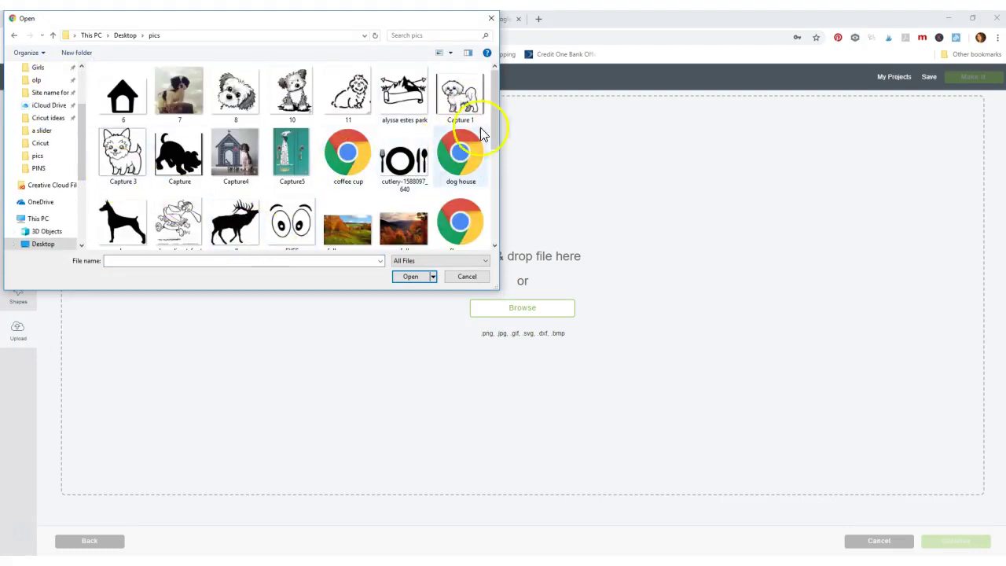
{"action": "left_click", "coordinate": [174, 228]}
{"action": "double_click", "coordinate": [174, 228]}
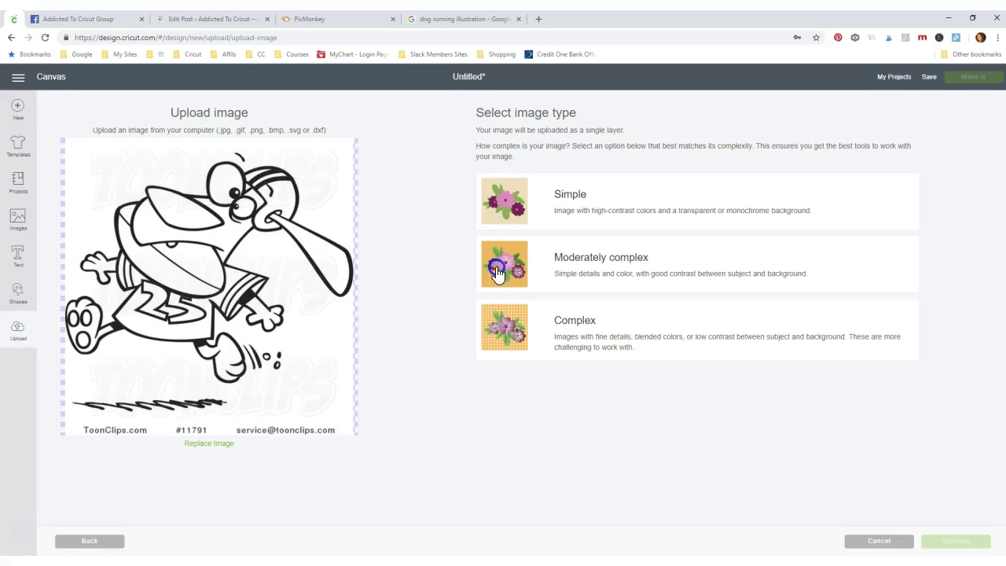
{"action": "left_click", "coordinate": [502, 338]}
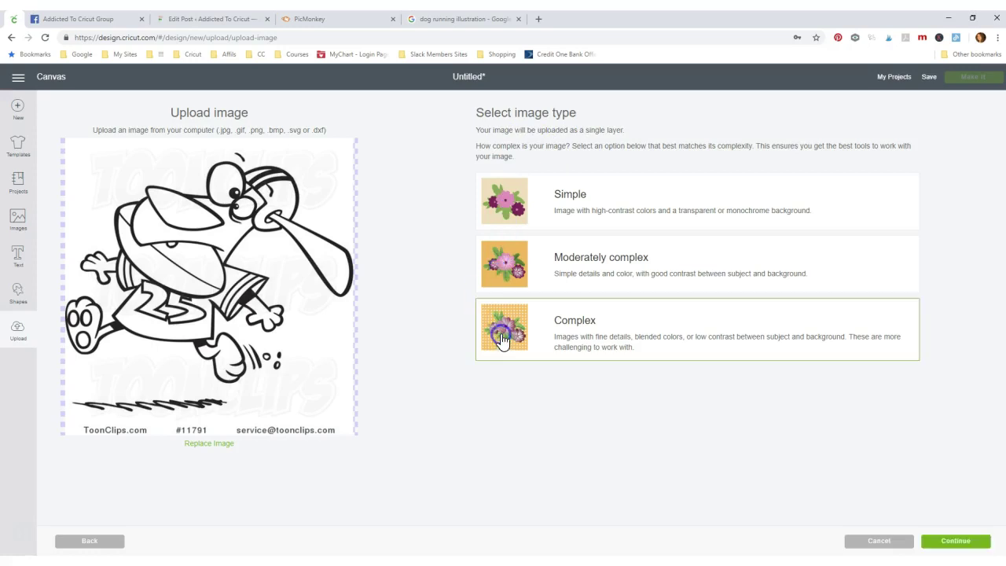
{"action": "left_click", "coordinate": [956, 541]}
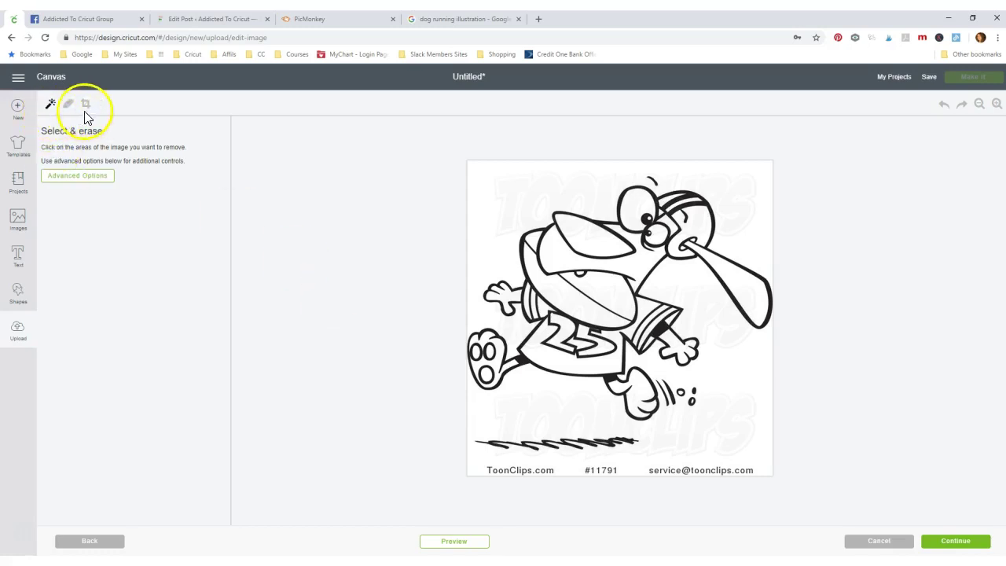
- Erase the white background around the dog and preview the cut silhouette
{"action": "left_click", "coordinate": [511, 187]}
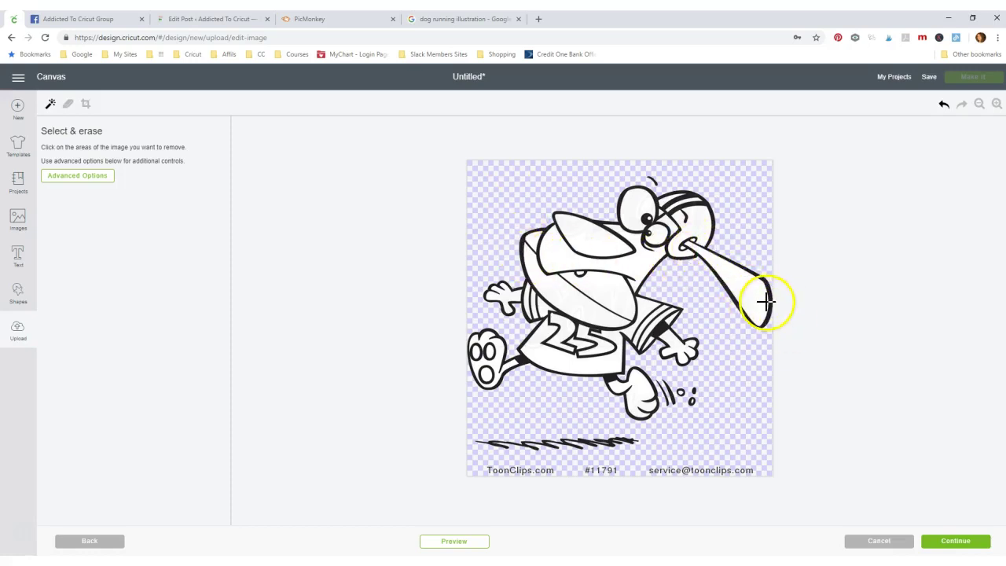
{"action": "left_click", "coordinate": [459, 542]}
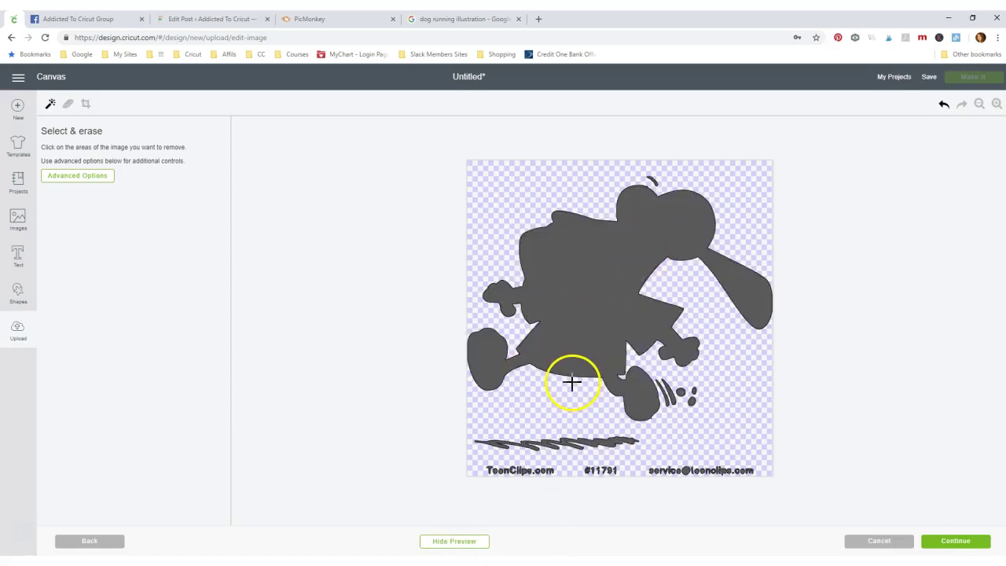
{"action": "left_click", "coordinate": [460, 542]}
- Erase the white areas inside the dog's ear, head, eyes, snout and mouth, and preview the resulting cut shape
{"action": "left_click", "coordinate": [744, 302]}
{"action": "left_click", "coordinate": [714, 214]}
{"action": "left_click", "coordinate": [654, 202]}
{"action": "left_click", "coordinate": [641, 209]}
{"action": "left_click", "coordinate": [653, 233]}
{"action": "left_click", "coordinate": [584, 236]}
{"action": "left_click", "coordinate": [548, 259]}
{"action": "left_click", "coordinate": [529, 260]}
{"action": "left_click", "coordinate": [602, 288]}
{"action": "left_click", "coordinate": [464, 540]}
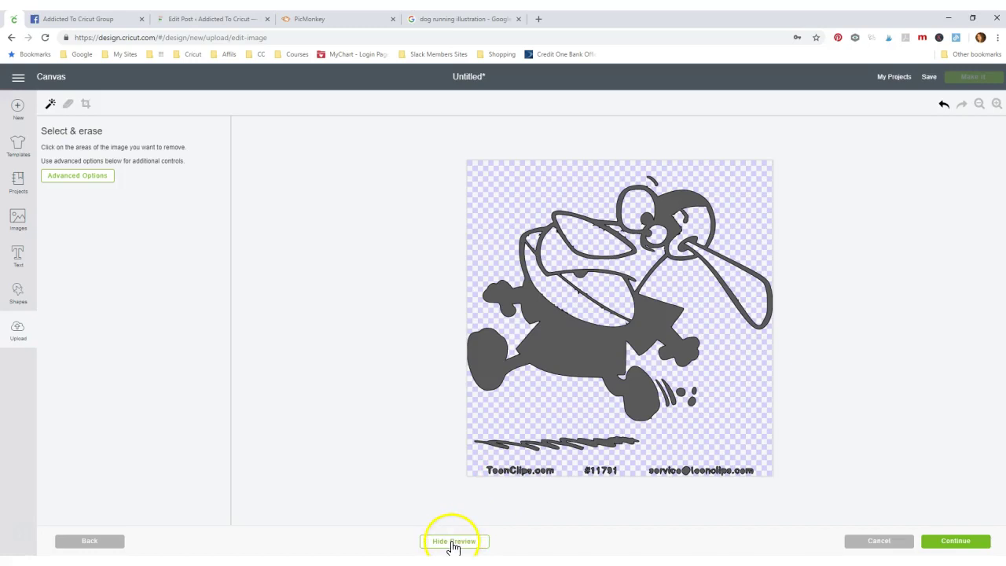
{"action": "left_click", "coordinate": [454, 542]}
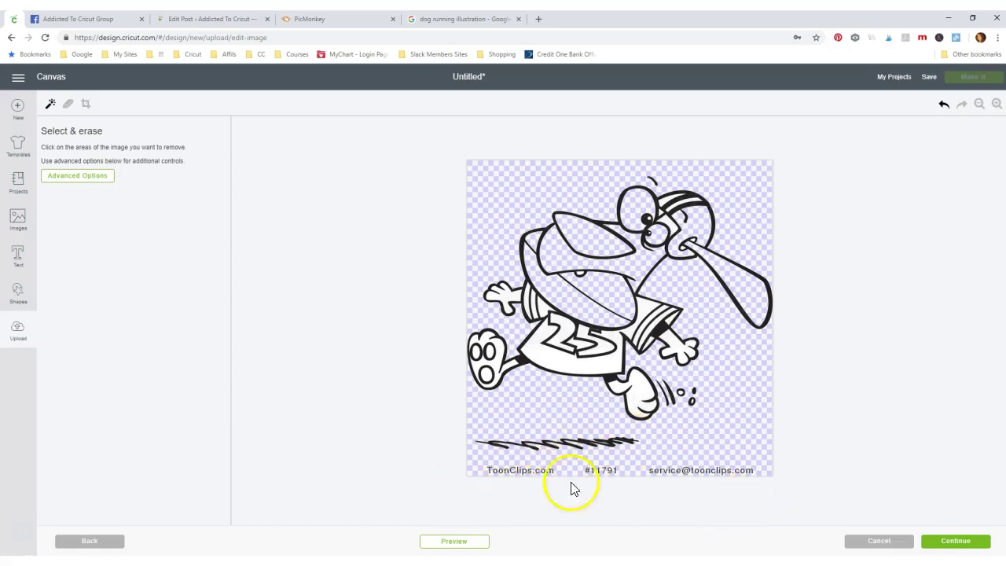
- Try to crop the uploaded dog image, starting from its upper-left corner
{"action": "left_click", "coordinate": [86, 104]}
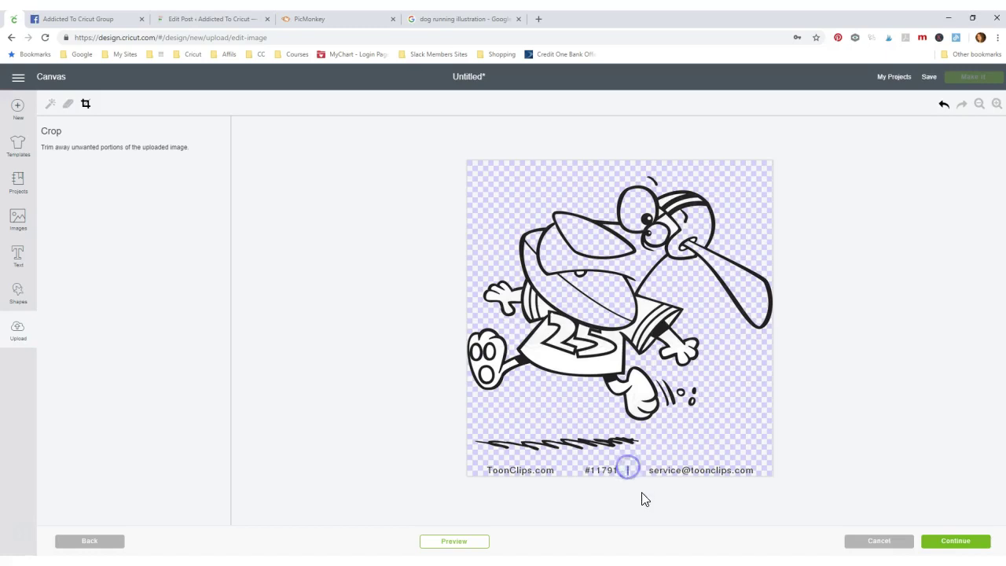
{"action": "left_click_drag", "start_coordinate": [467, 162], "coordinate": [242, 267]}
{"action": "left_click", "coordinate": [244, 251]}
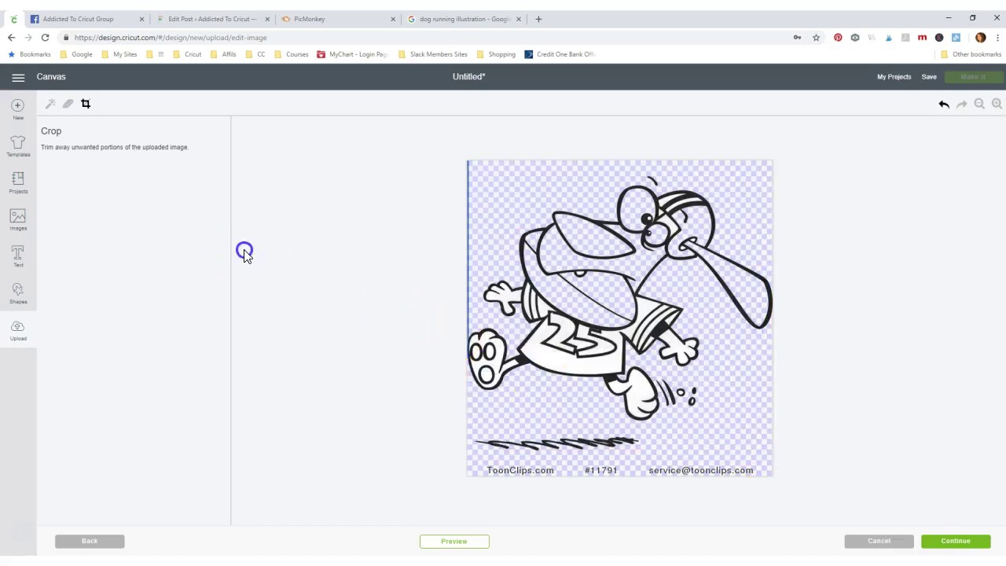
- Erase the ground scribble and the watermark text beneath the dog with the Erase tool
{"action": "left_click", "coordinate": [68, 103]}
{"action": "mouse_move", "coordinate": [494, 473]}
{"action": "left_mouse_down"}
{"action": "mouse_move", "coordinate": [485, 437]}
{"action": "mouse_move", "coordinate": [481, 444]}
{"action": "mouse_move", "coordinate": [615, 442]}
{"action": "mouse_move", "coordinate": [541, 438]}
{"action": "mouse_move", "coordinate": [609, 438]}
{"action": "mouse_move", "coordinate": [539, 467]}
{"action": "left_mouse_up"}
{"action": "left_click", "coordinate": [703, 472]}
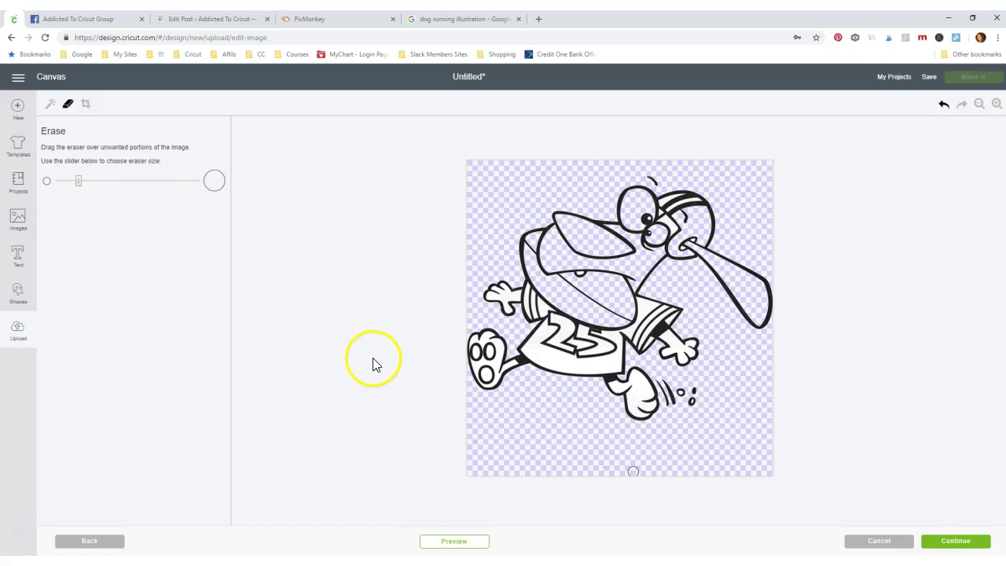
- Abandon the edited dog image and return to the file selection page
{"action": "left_click", "coordinate": [92, 542]}
{"action": "left_click", "coordinate": [94, 543]}
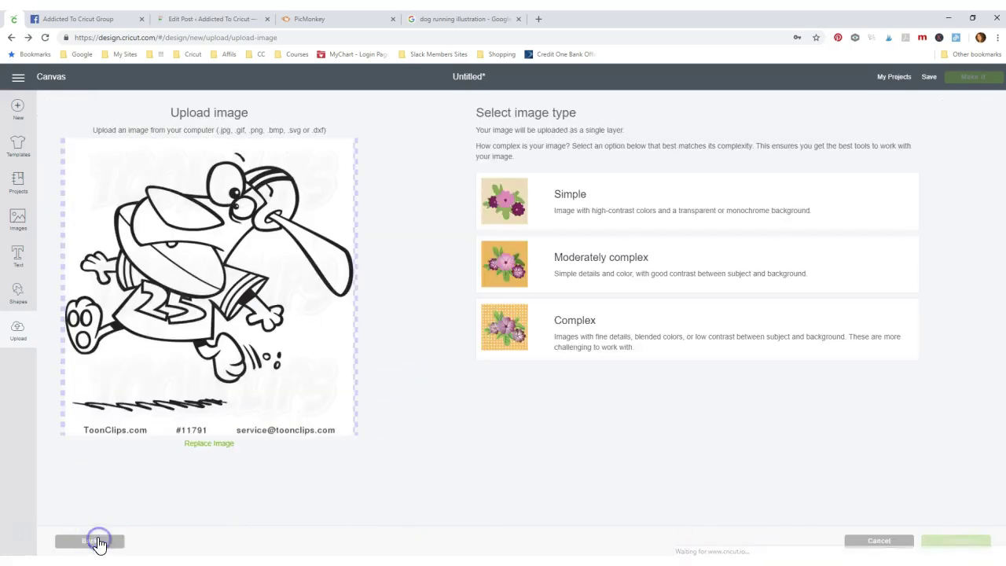
{"action": "left_click", "coordinate": [88, 542]}
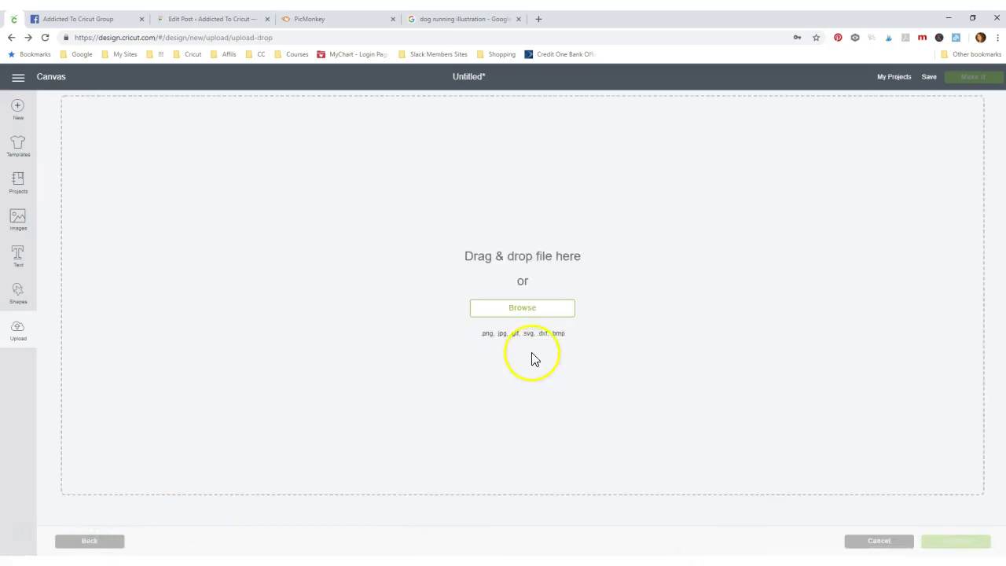
- Upload the coffee cup file from the pics folder and save it under the image name "coffee cup"
{"action": "left_click", "coordinate": [522, 312]}
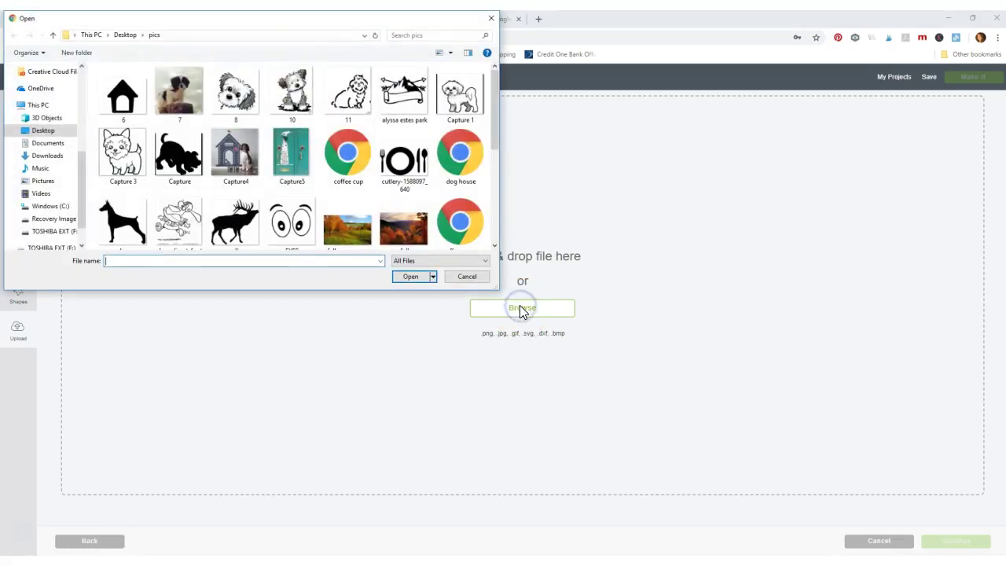
{"action": "double_click", "coordinate": [360, 156]}
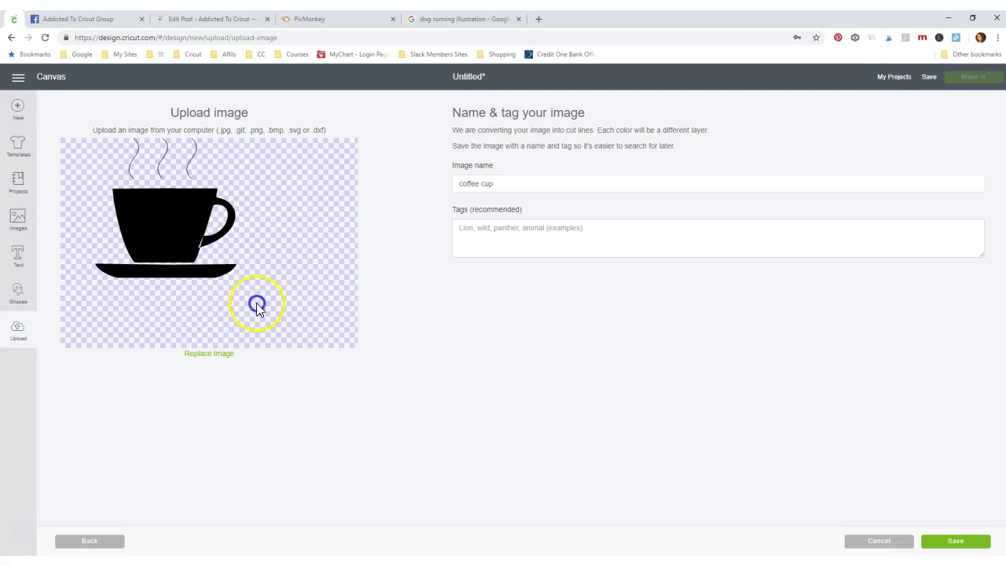
{"action": "left_click", "coordinate": [957, 543]}
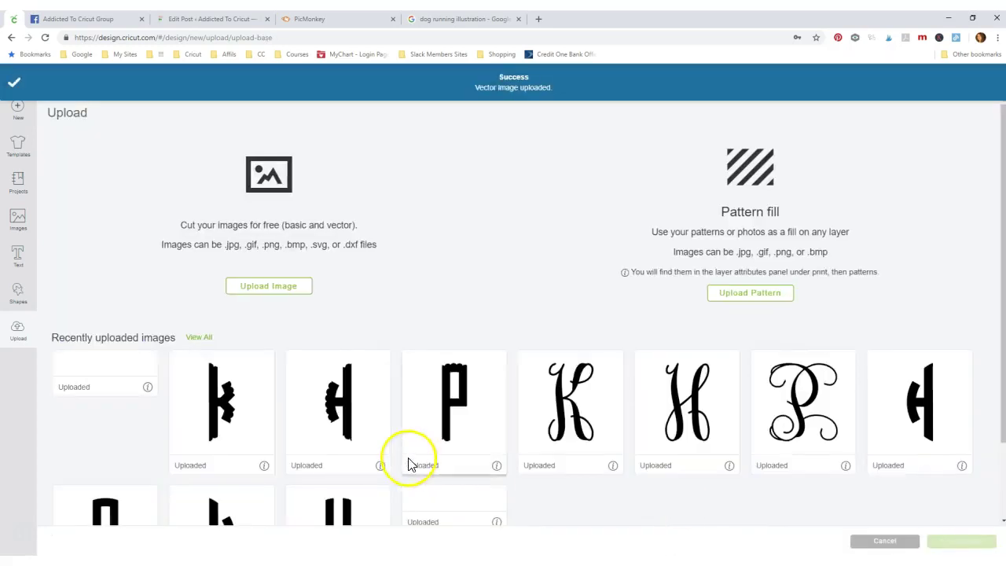
- Insert the uploaded coffee cup image onto the canvas and shift it upward
{"action": "left_click", "coordinate": [117, 419]}
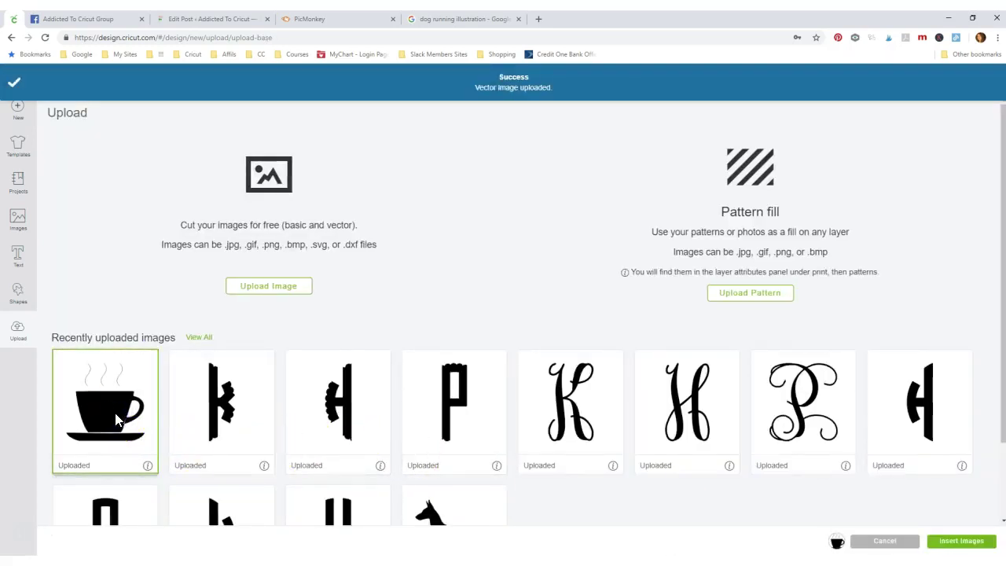
{"action": "left_click", "coordinate": [962, 544]}
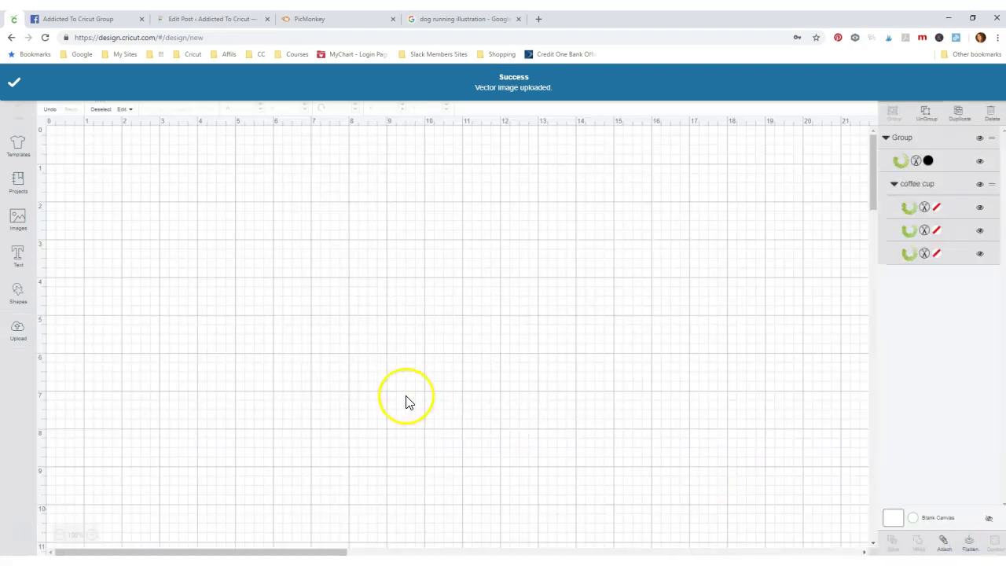
{"action": "left_click_drag", "start_coordinate": [334, 386], "coordinate": [330, 344]}
{"action": "left_click_drag", "start_coordinate": [335, 449], "coordinate": [353, 307]}
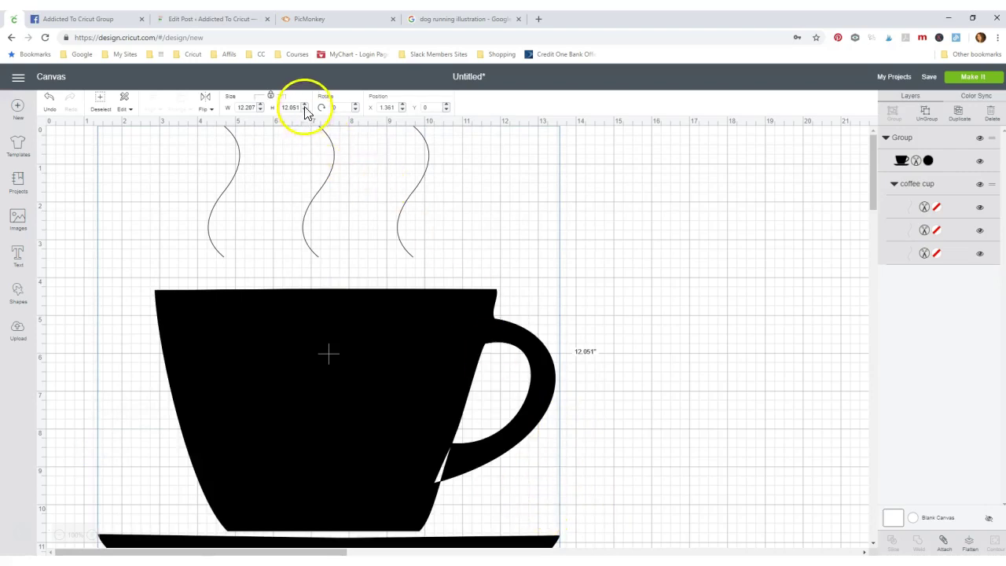
- Set the coffee cup's height to 5 inches and move it to about X 2.96, Y 1.47
{"action": "left_click_drag", "start_coordinate": [299, 107], "coordinate": [269, 111]}
{"action": "type", "text": "5"}
{"action": "key", "text": "Return"}
{"action": "left_click", "coordinate": [212, 253]}
{"action": "left_click_drag", "start_coordinate": [212, 253], "coordinate": [274, 312]}
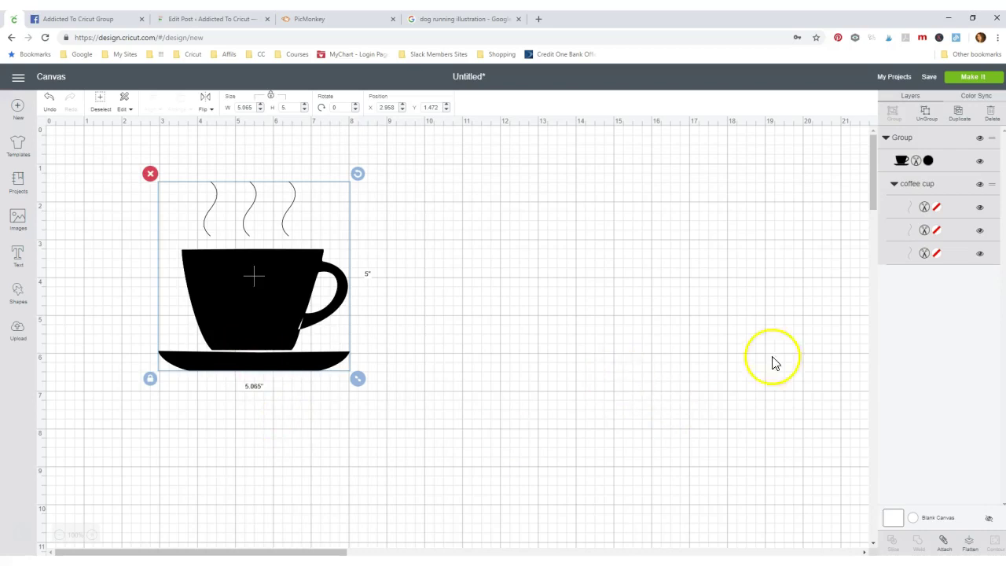
- Place the photo viewer window showing dog-clipart-football-12.jpg beside the coffee cup to compare the two images
{"action": "left_click_drag", "start_coordinate": [775, 130], "coordinate": [597, 131]}
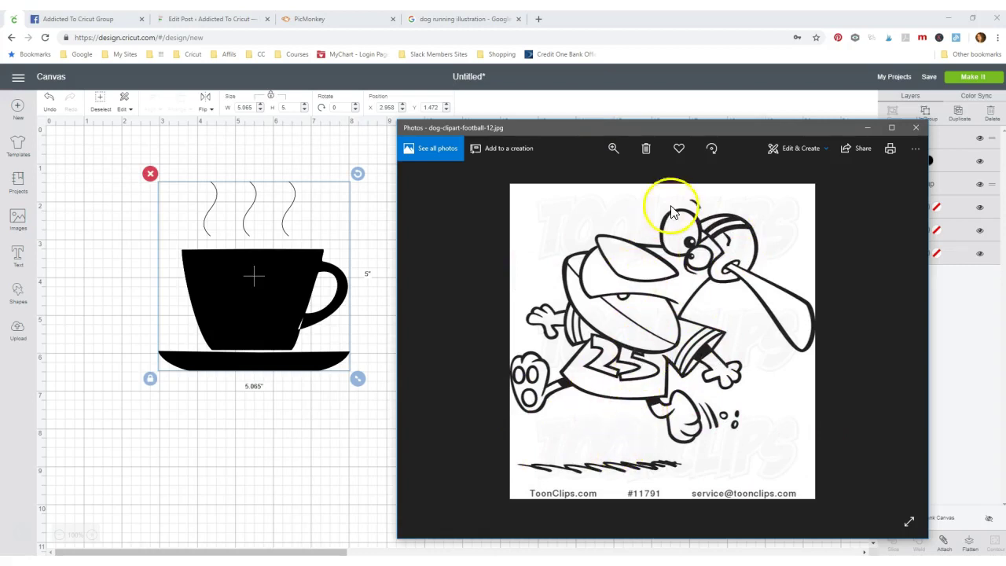
{"action": "left_click_drag", "start_coordinate": [687, 127], "coordinate": [687, 95]}
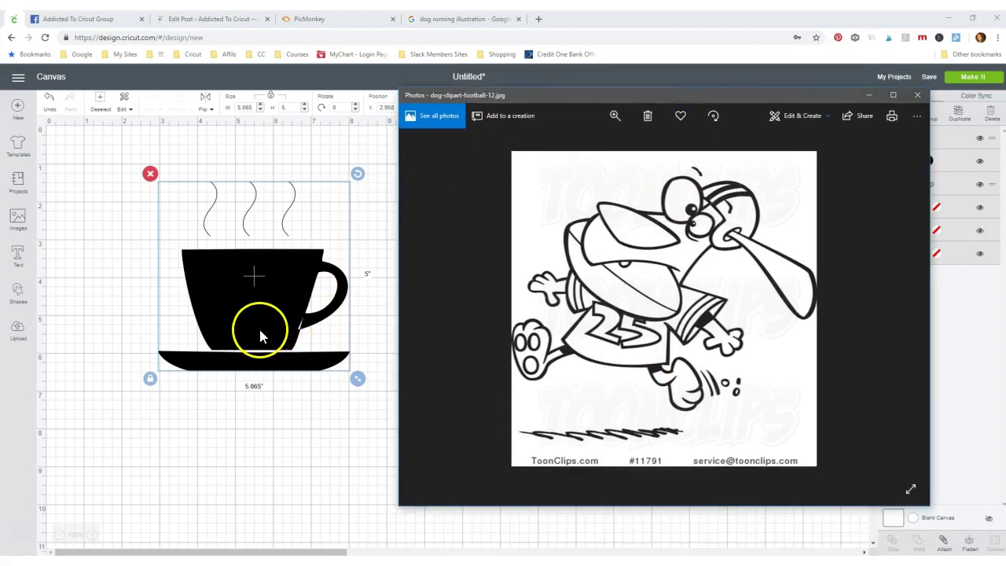